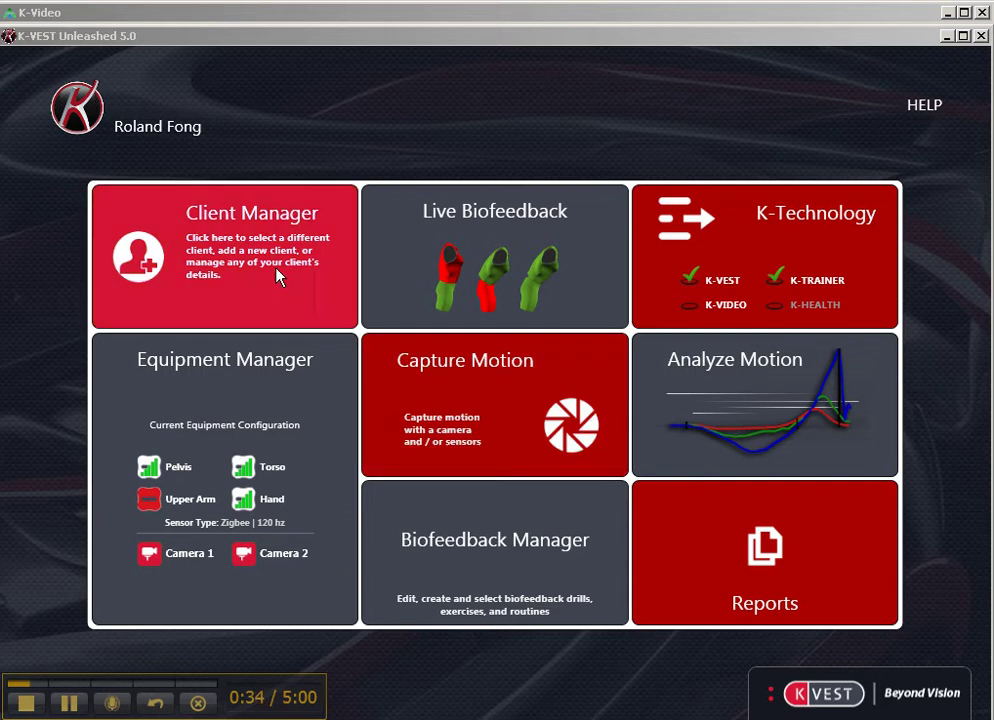
# Open Client Manager and analyse the 3/29/2013 9:05:34 AM recorded motion.
pyautogui.click(240, 264)
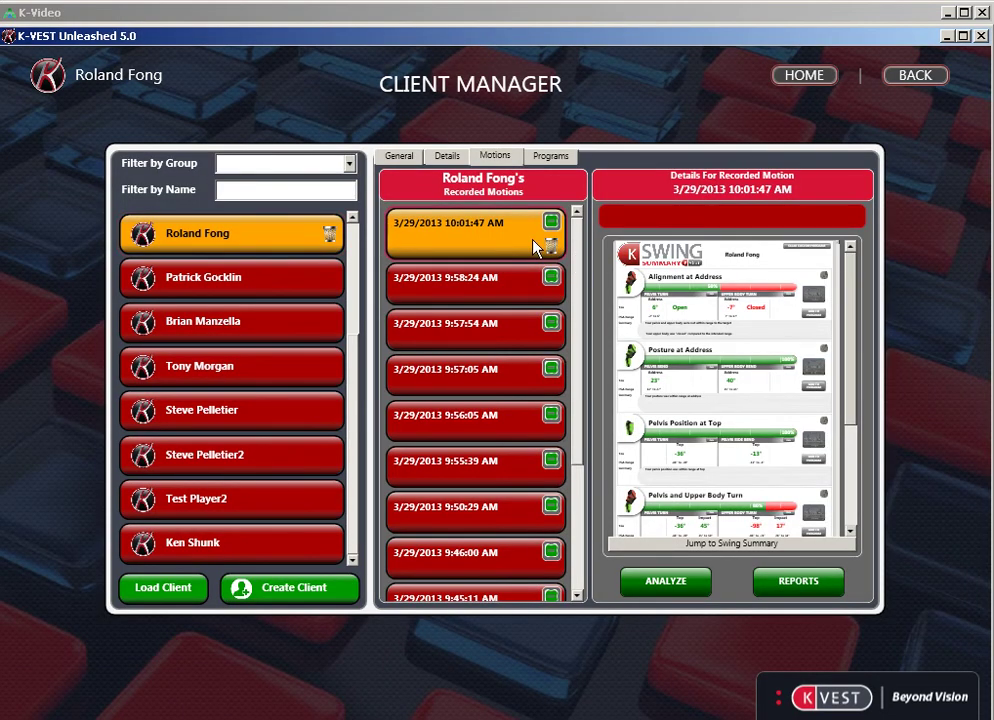
pyautogui.moveTo(580, 349); pyautogui.dragTo(577, 477)
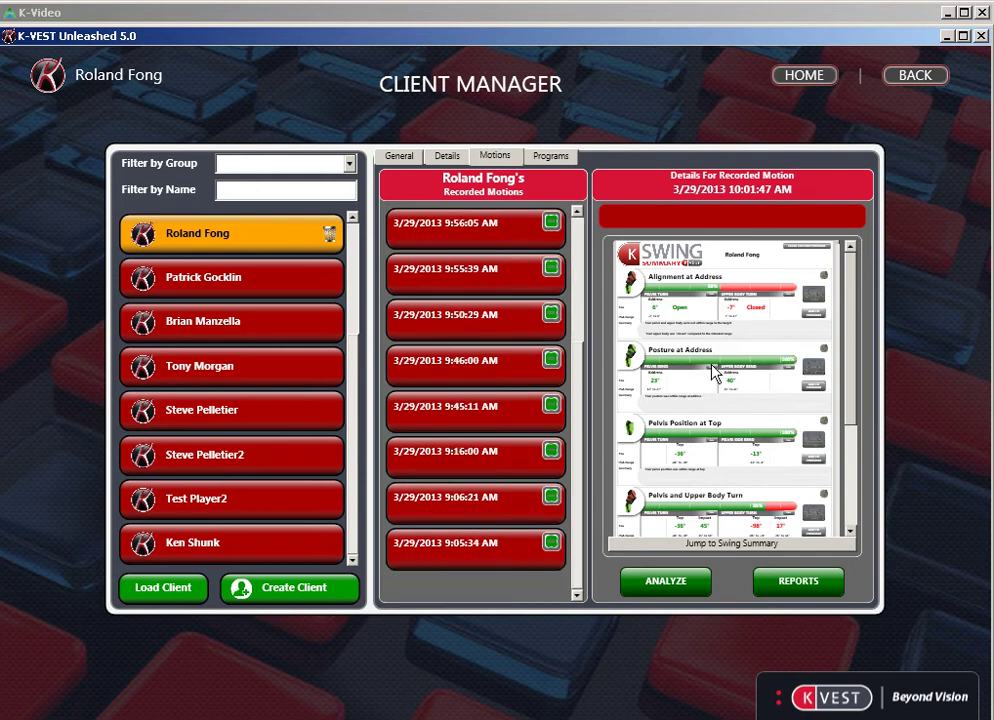
pyautogui.click(461, 557)
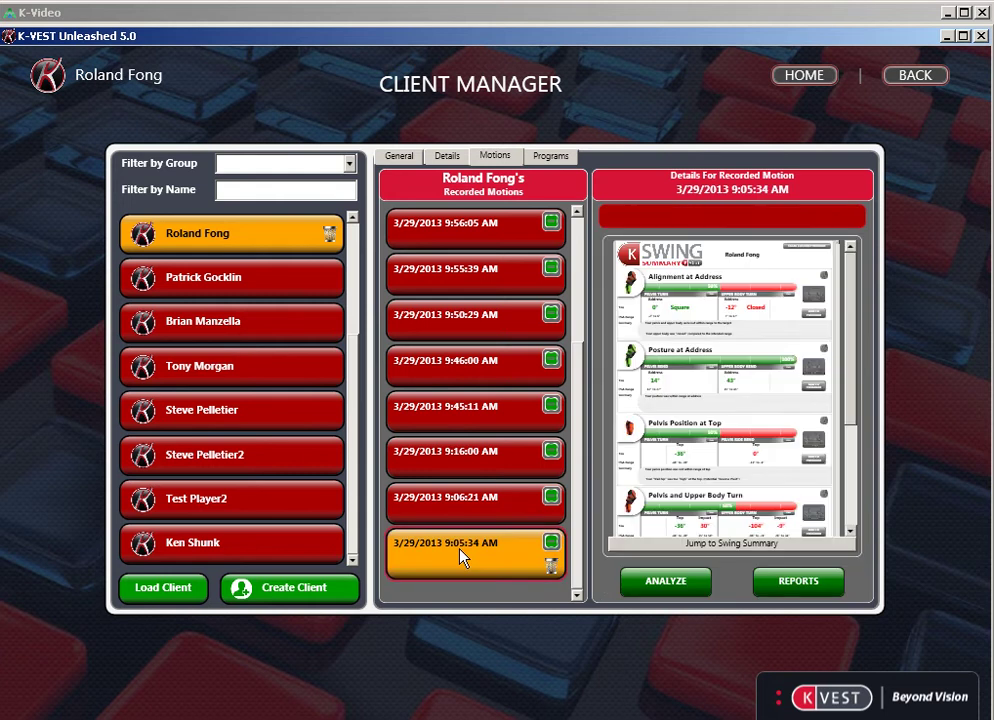
pyautogui.click(663, 584)
# Look through the swing's Performance Graphs, such as Pelvis Bend, then go back home.
pyautogui.click(630, 502)
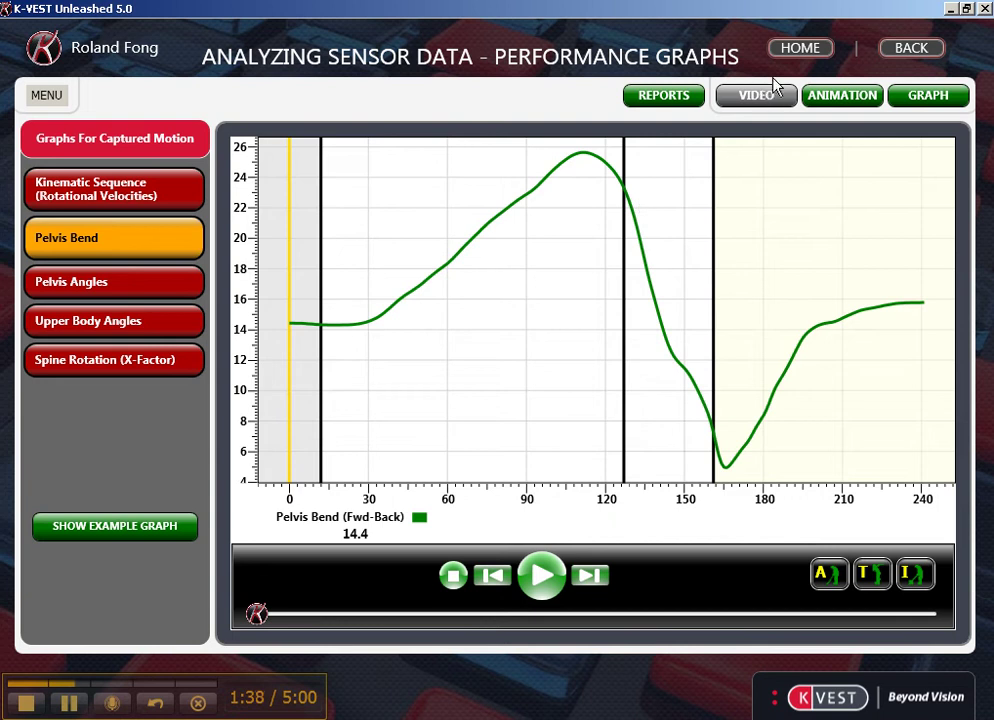
pyautogui.click(795, 50)
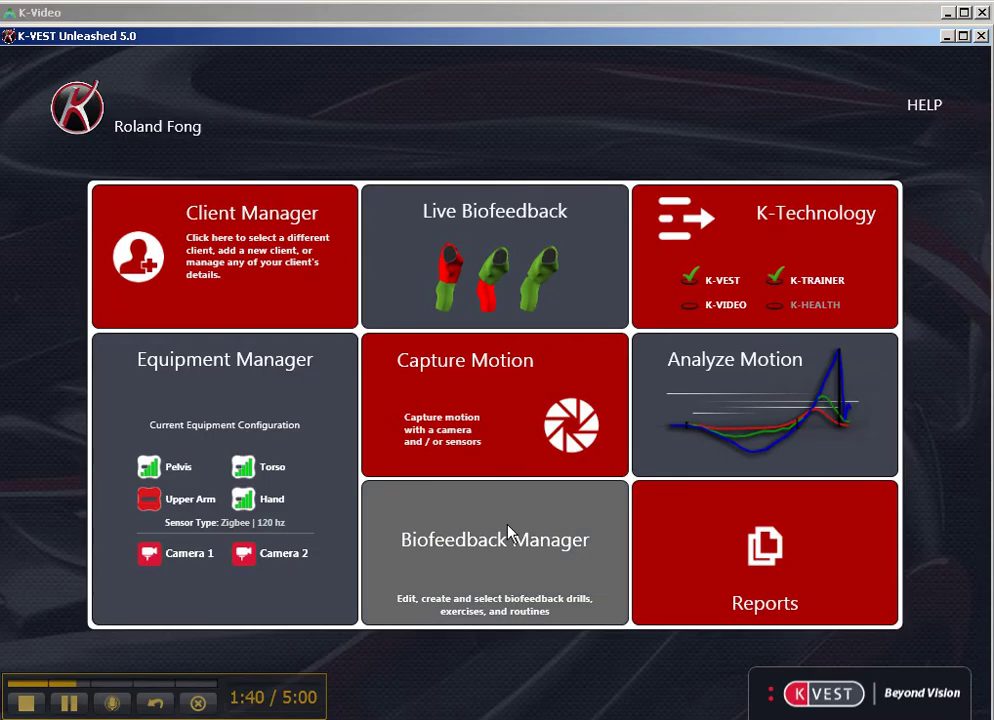
# Create a new biofeedback program named 'Pelvis stability' in Biofeedback Manager.
pyautogui.click(508, 532)
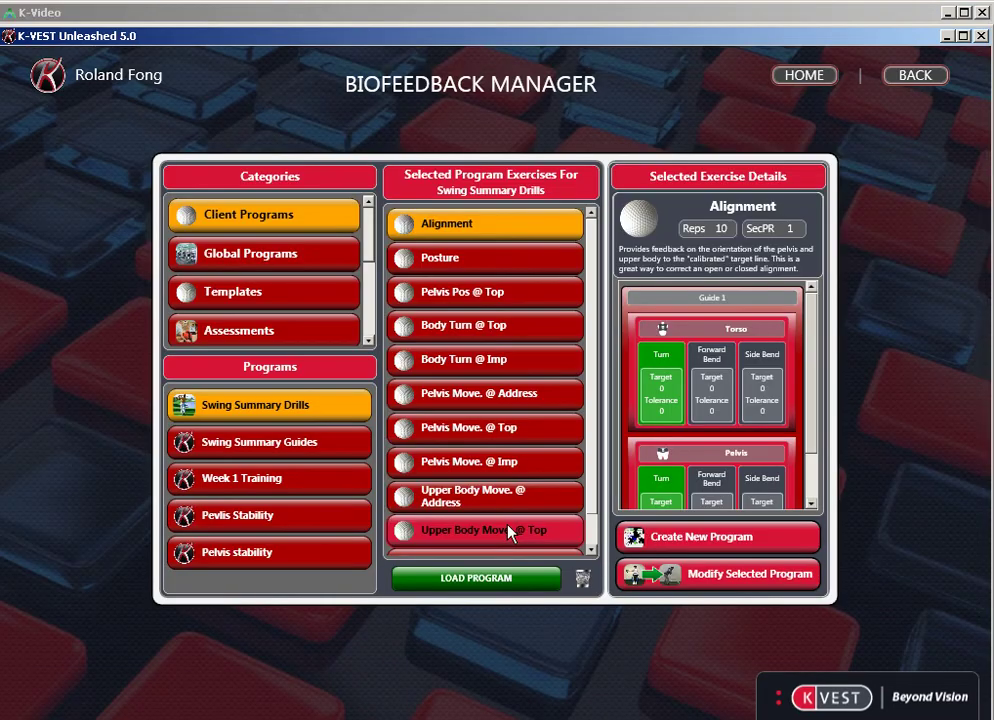
pyautogui.click(632, 542)
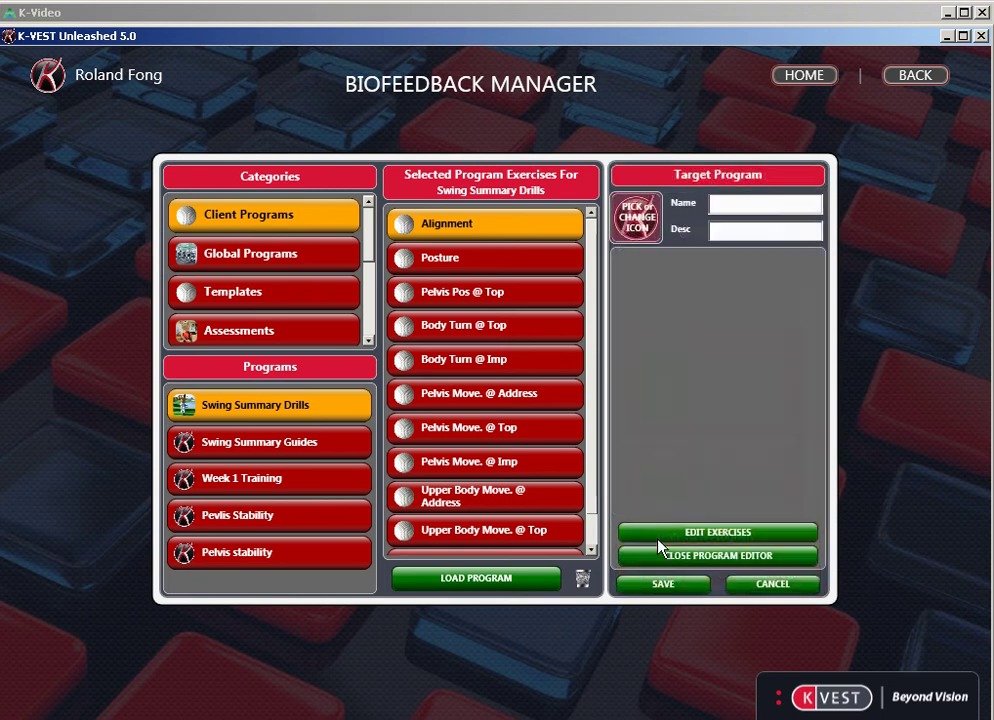
pyautogui.click(730, 204)
pyautogui.write('Pelvi')
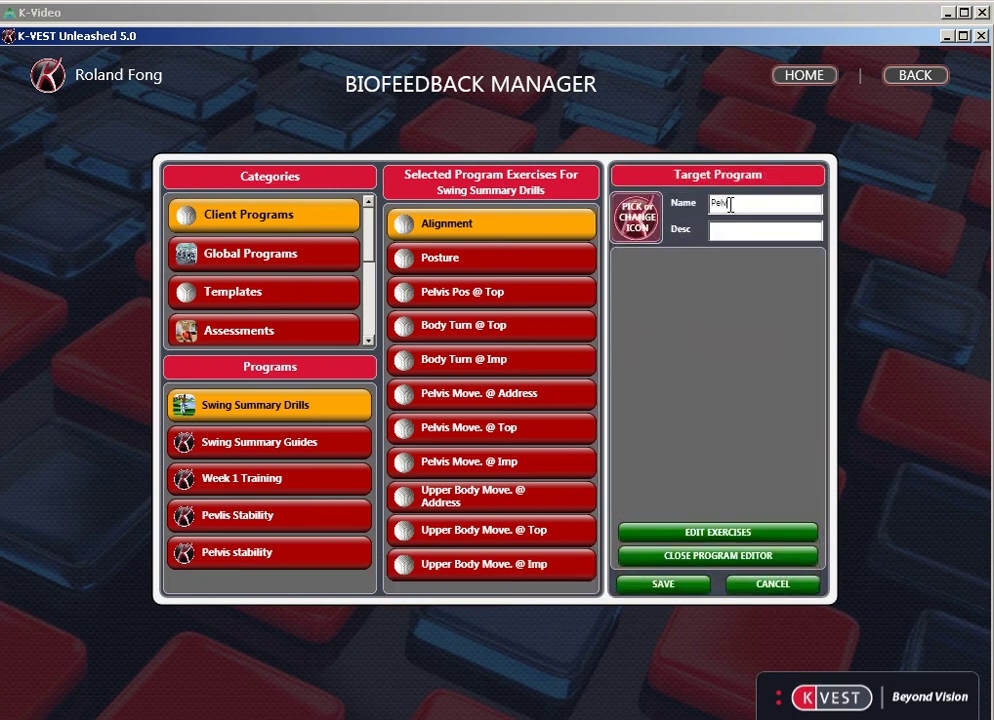
pyautogui.write('s stability')
# Add Posture (P) and Backswing Core Engagers exercises to the target program.
pyautogui.moveTo(370, 250); pyautogui.dragTo(365, 308)
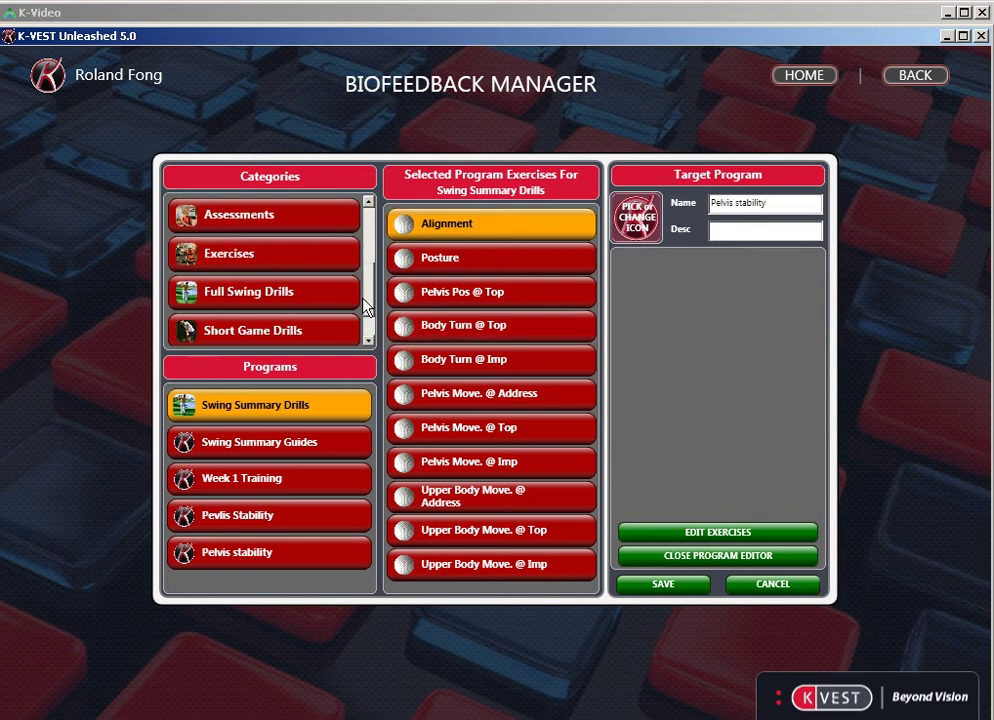
pyautogui.click(306, 294)
pyautogui.moveTo(440, 335); pyautogui.dragTo(670, 352)
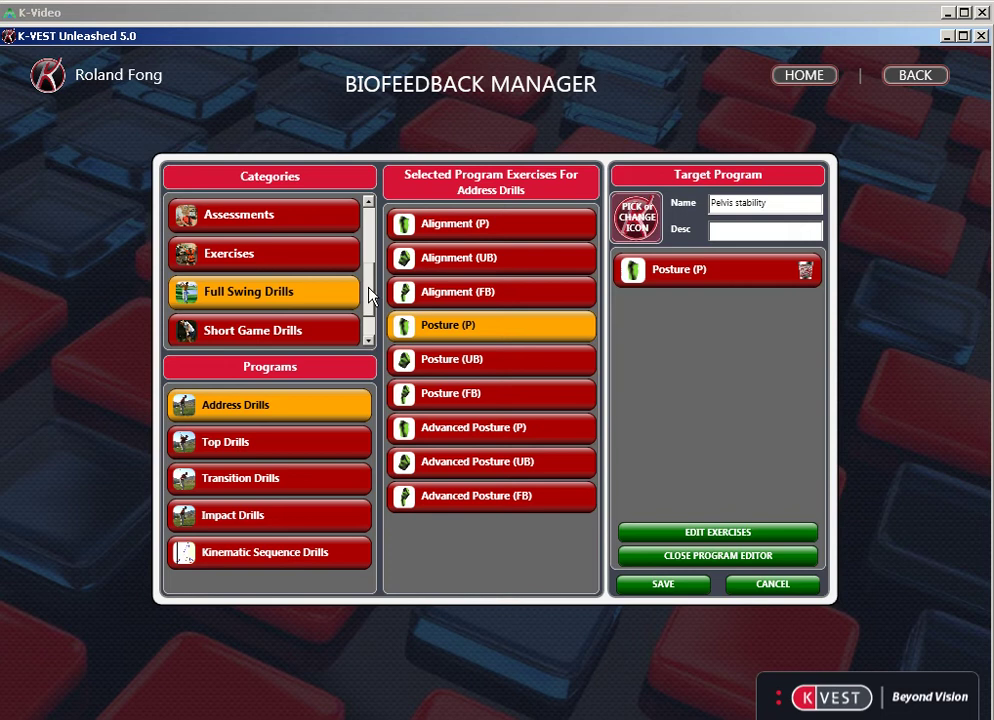
pyautogui.scroll(-1, 369, 291)
pyautogui.scroll(1, 367, 292)
pyautogui.click(266, 562)
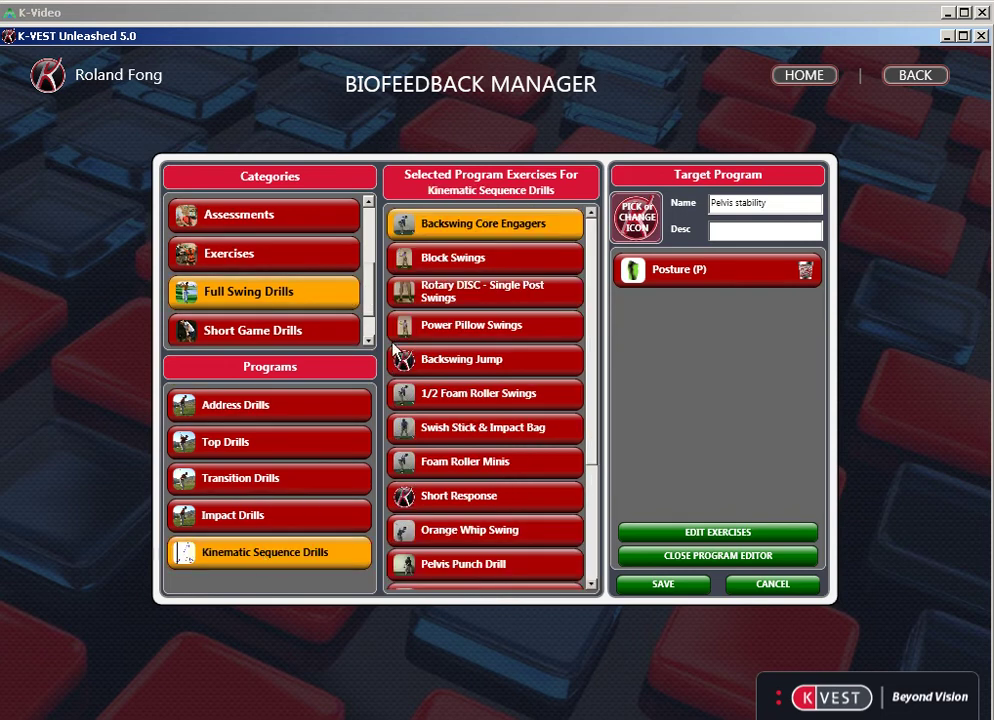
pyautogui.moveTo(455, 222); pyautogui.dragTo(661, 318)
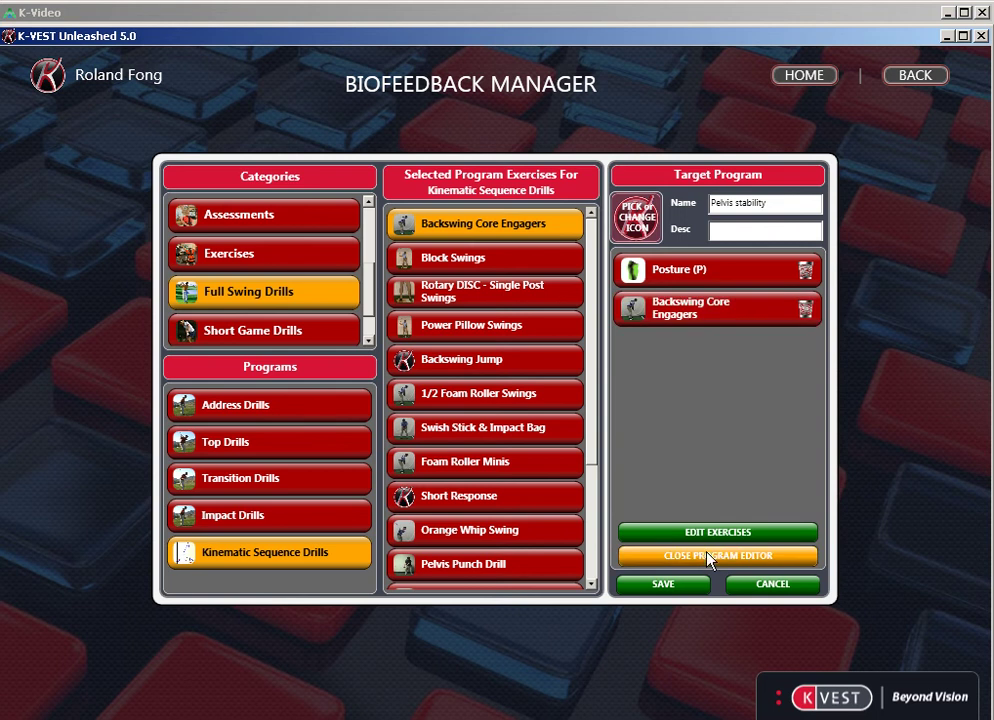
# Save Pelvis stability as a client program, overwriting the existing one, and load it.
pyautogui.click(690, 588)
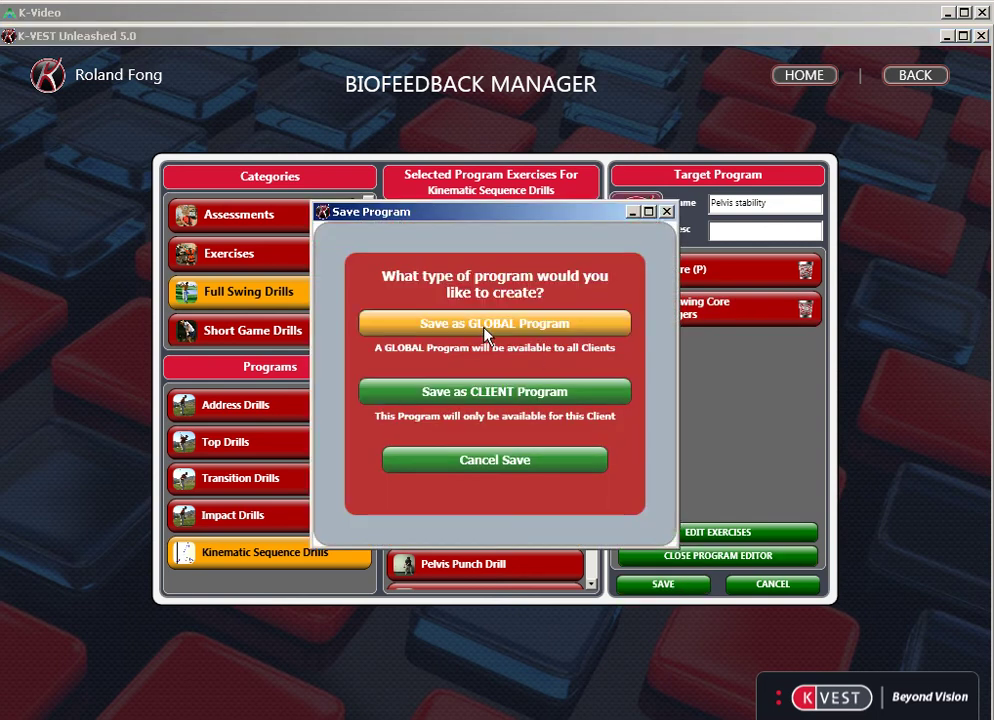
pyautogui.click(463, 398)
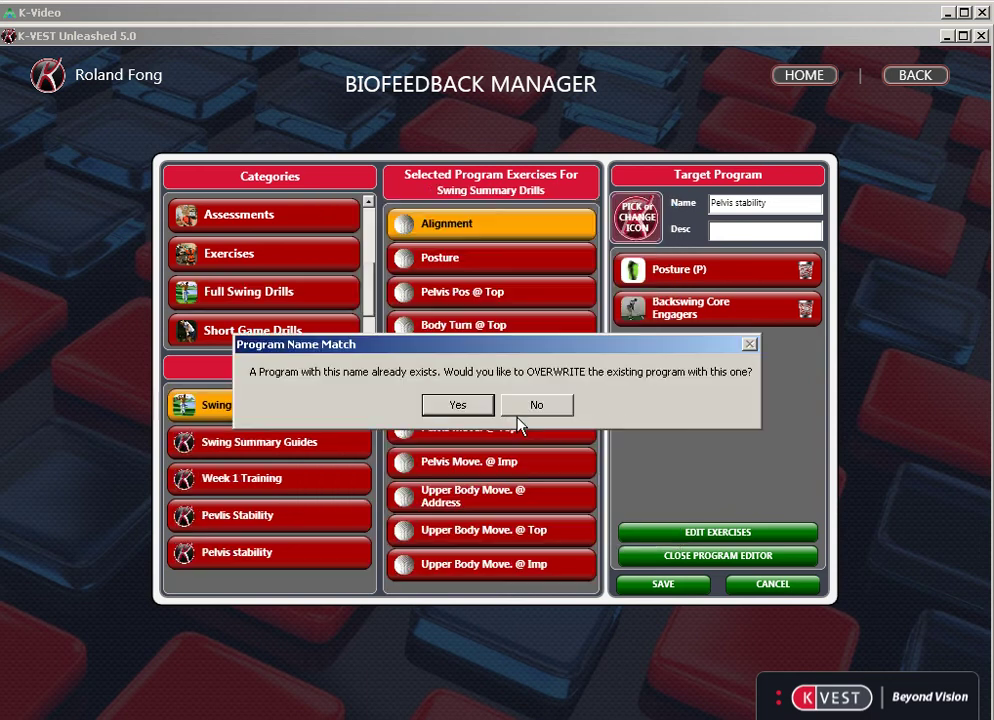
pyautogui.click(480, 410)
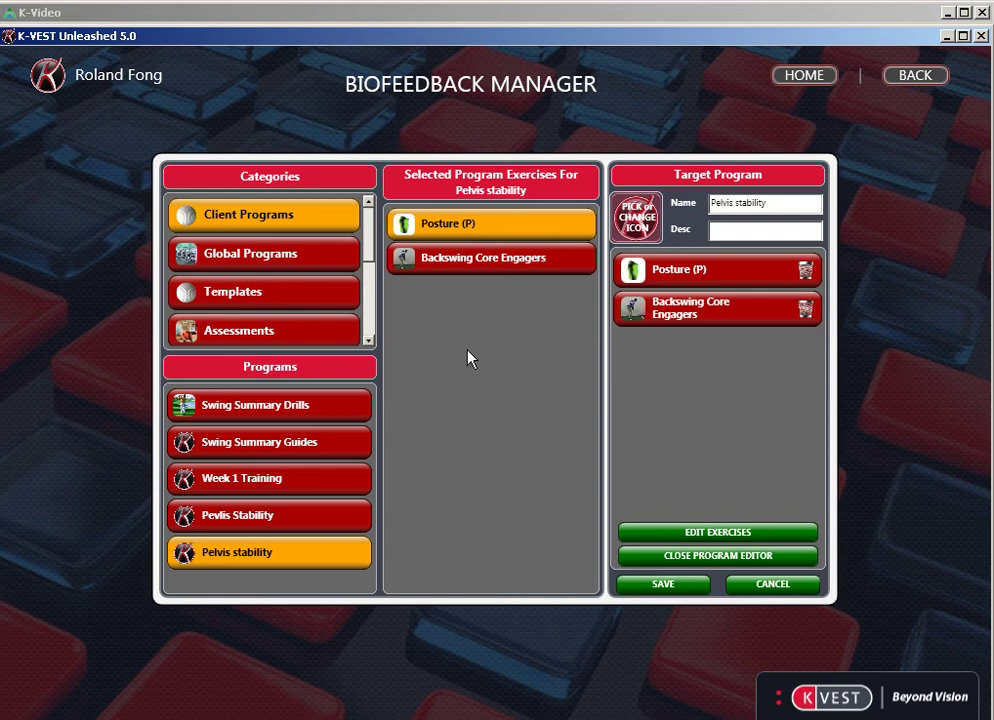
pyautogui.click(661, 559)
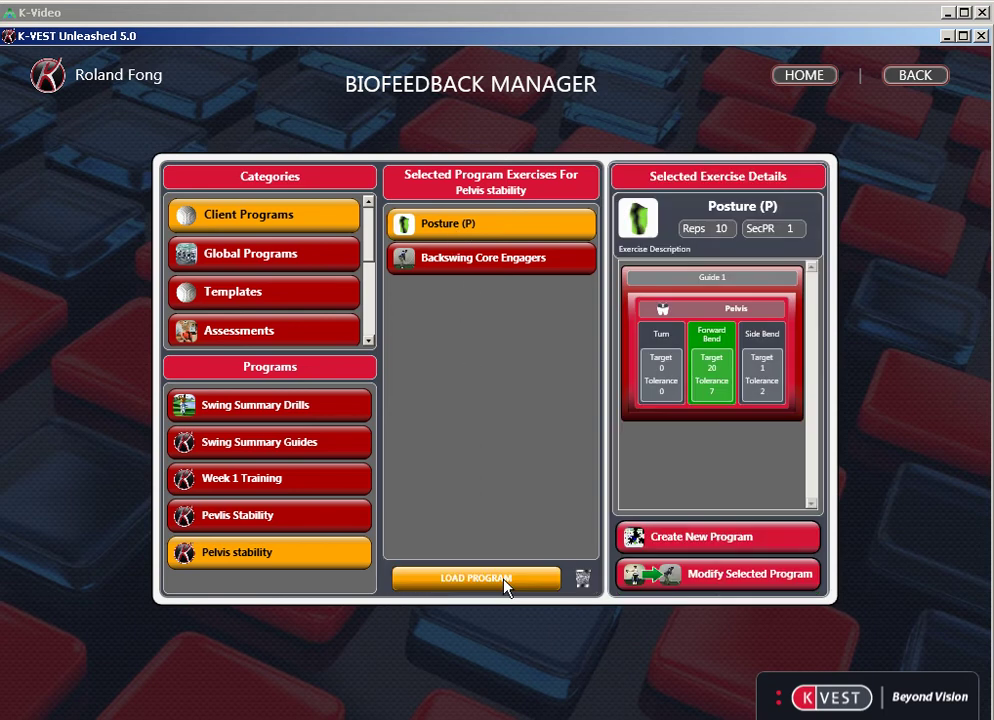
pyautogui.click(504, 580)
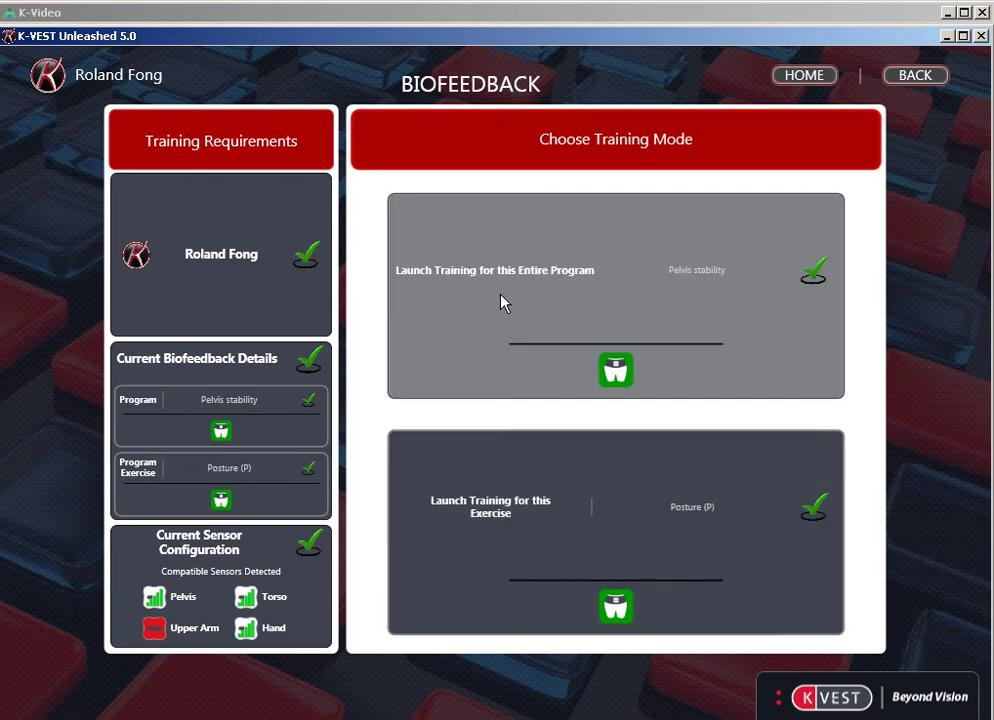
# Start training and cut the Posture (P) Forward Bend tolerance from 7 to 2 (18 To 22).
pyautogui.click(503, 305)
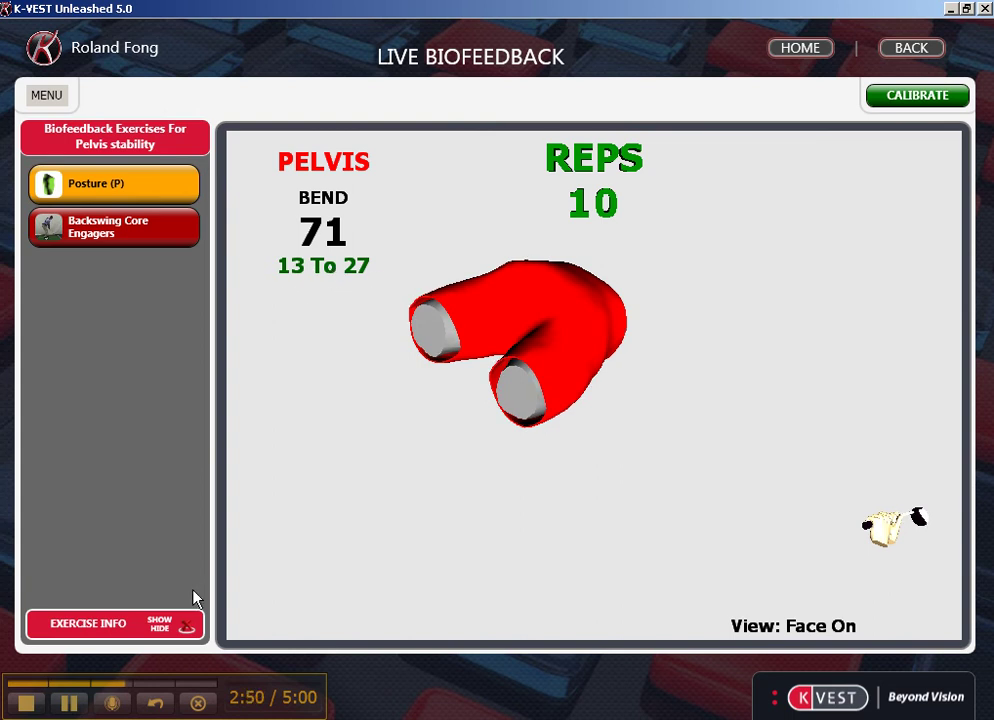
pyautogui.click(186, 626)
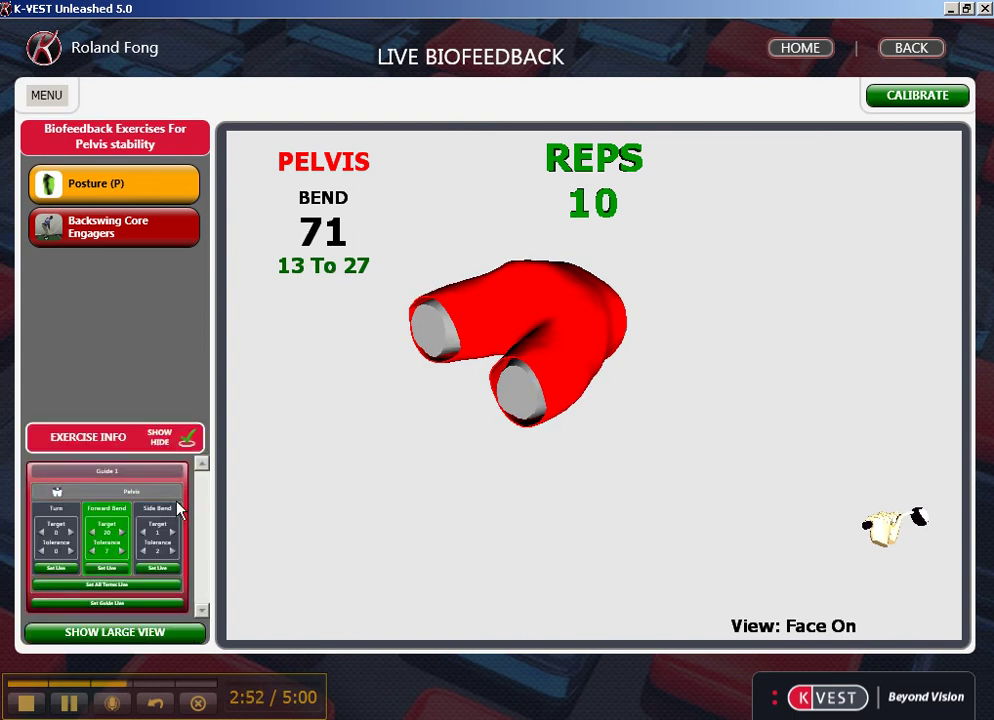
pyautogui.click(166, 634)
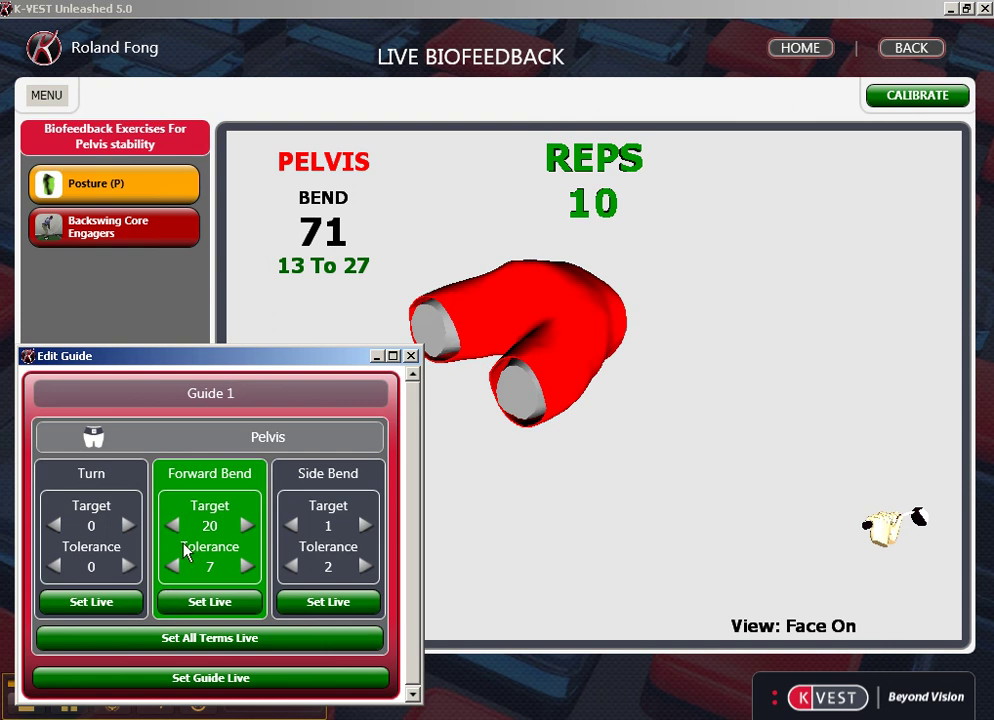
pyautogui.click(175, 572)
pyautogui.click(175, 572)
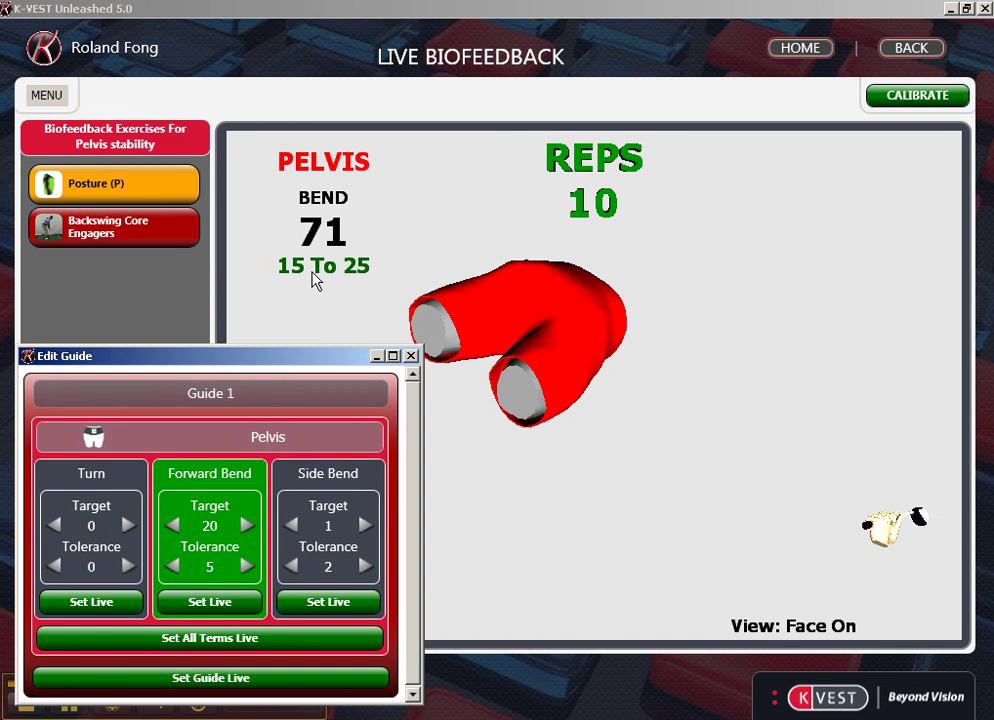
pyautogui.click(174, 567)
pyautogui.click(175, 568)
pyautogui.click(174, 567)
pyautogui.click(410, 355)
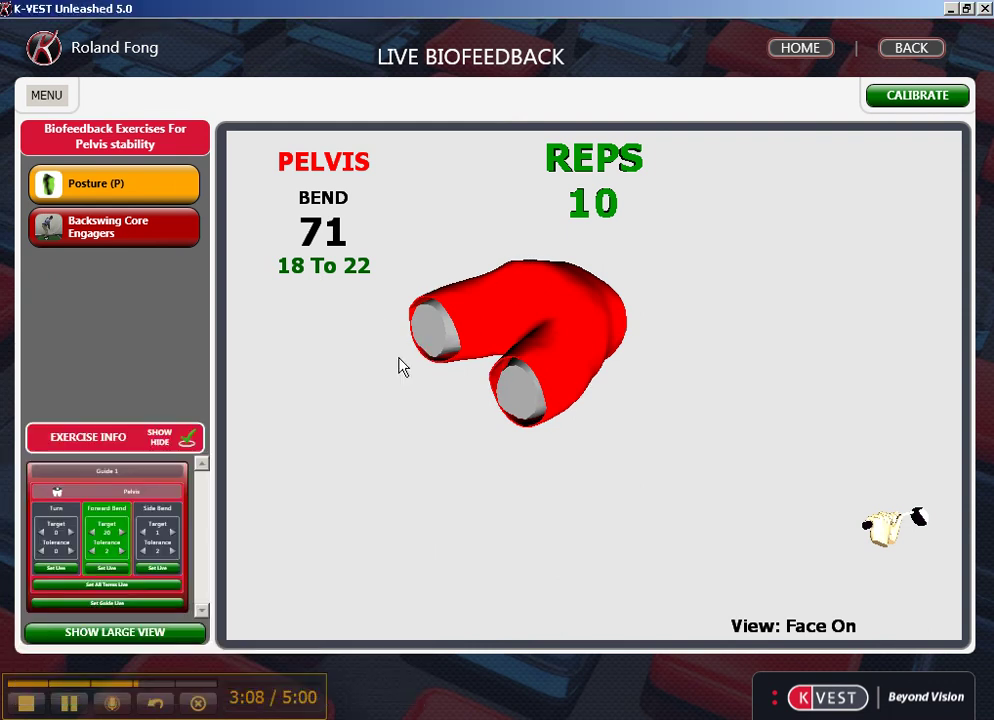
pyautogui.click(812, 52)
# Reopen the 9:05:34 AM motion's Performance Graphs and start a Compare from the menu.
pyautogui.click(266, 231)
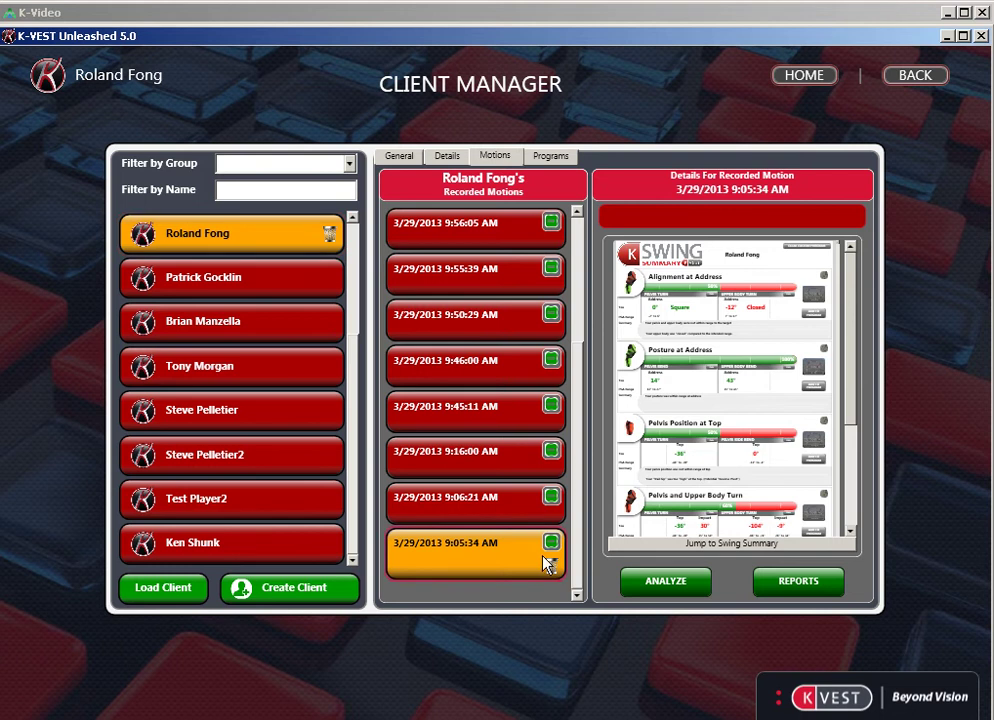
pyautogui.click(673, 588)
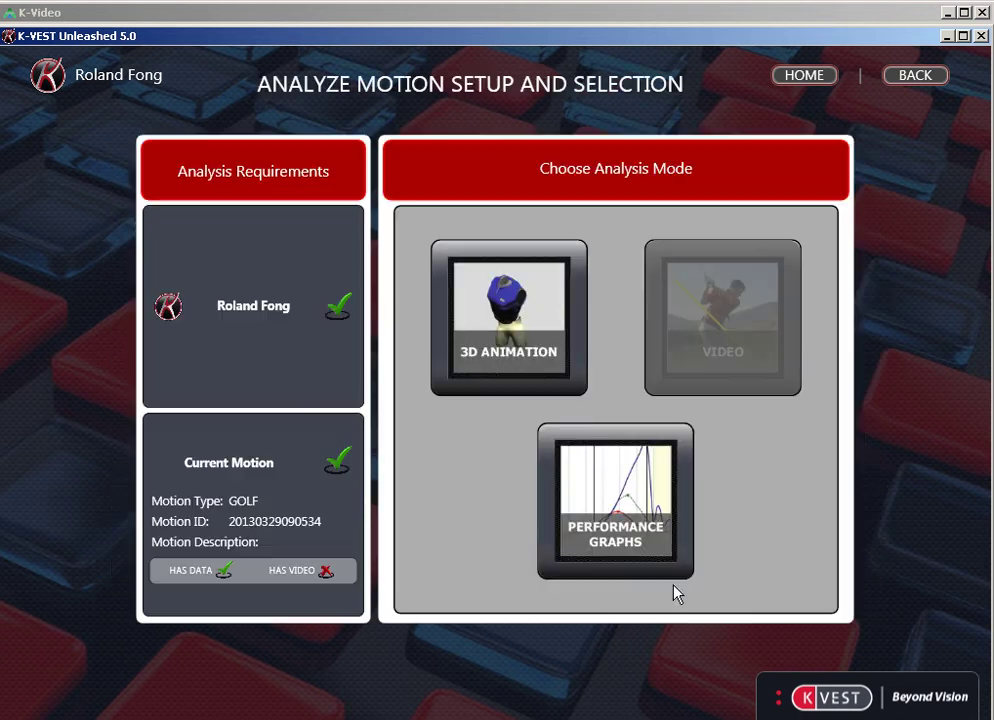
pyautogui.click(614, 480)
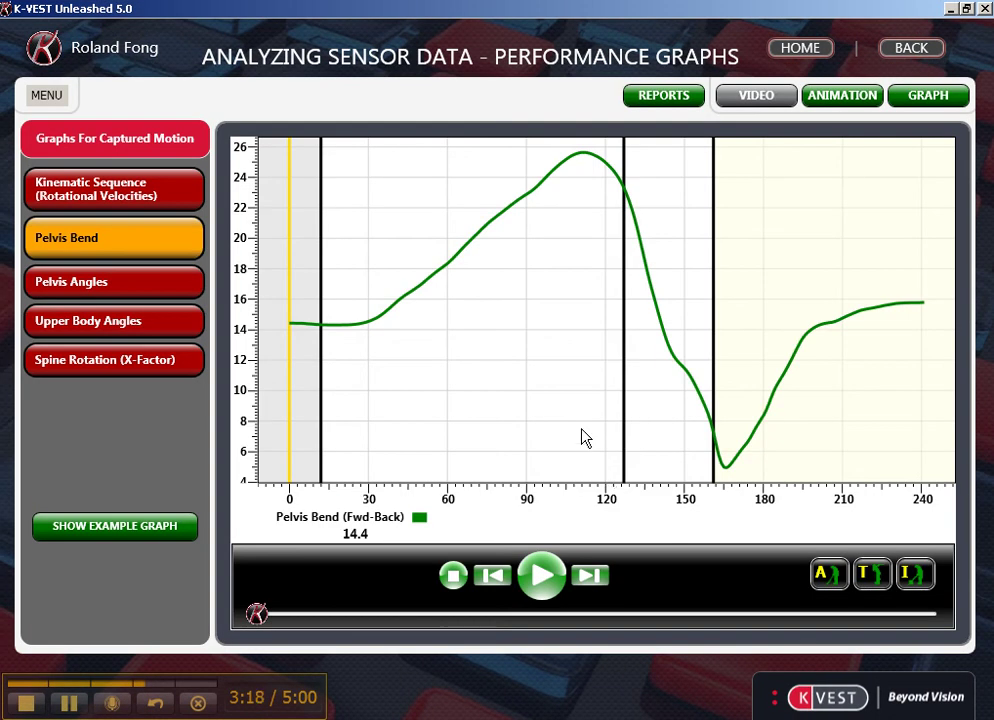
pyautogui.click(42, 95)
pyautogui.click(71, 155)
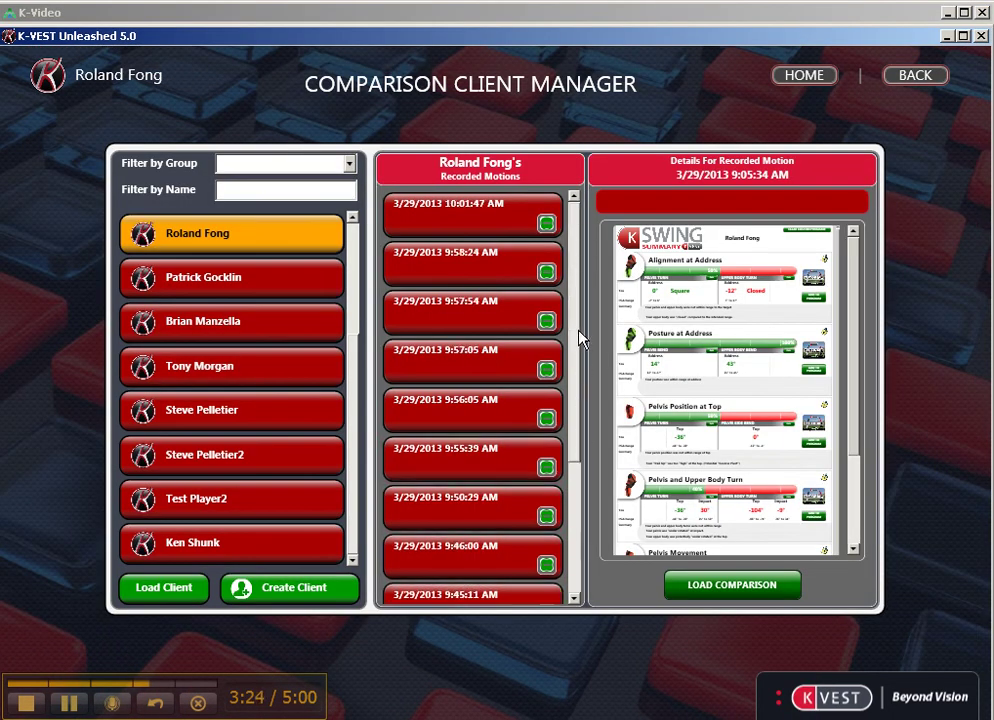
# Load the 10:01:47 AM motion as a side-by-side Pelvis Bend comparison.
pyautogui.click(462, 222)
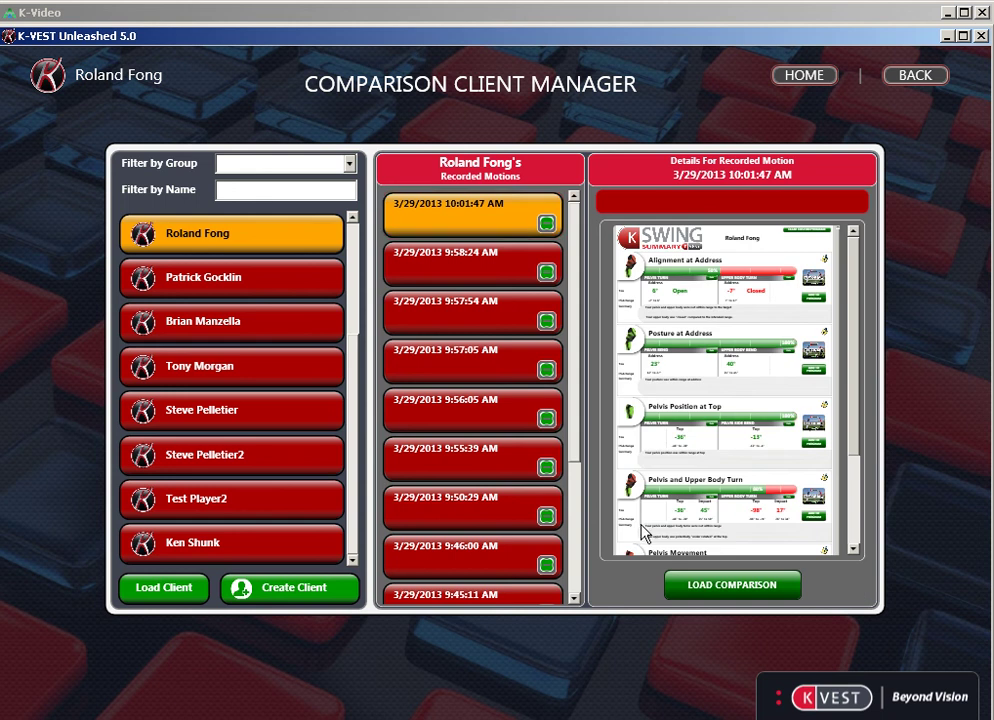
pyautogui.click(714, 595)
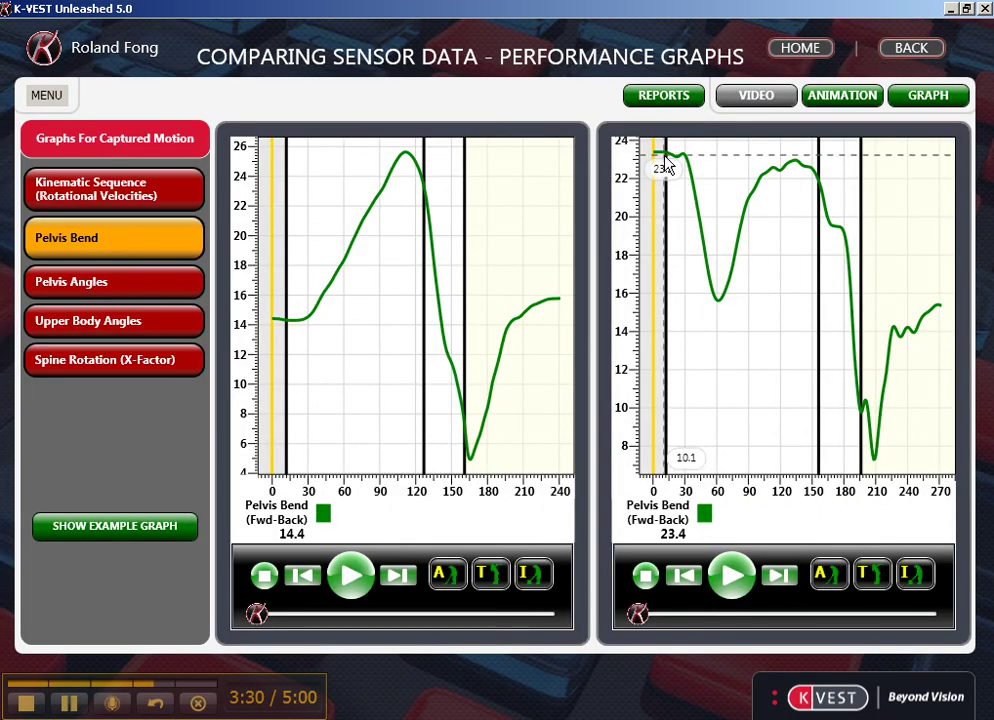
pyautogui.moveTo(667, 165)
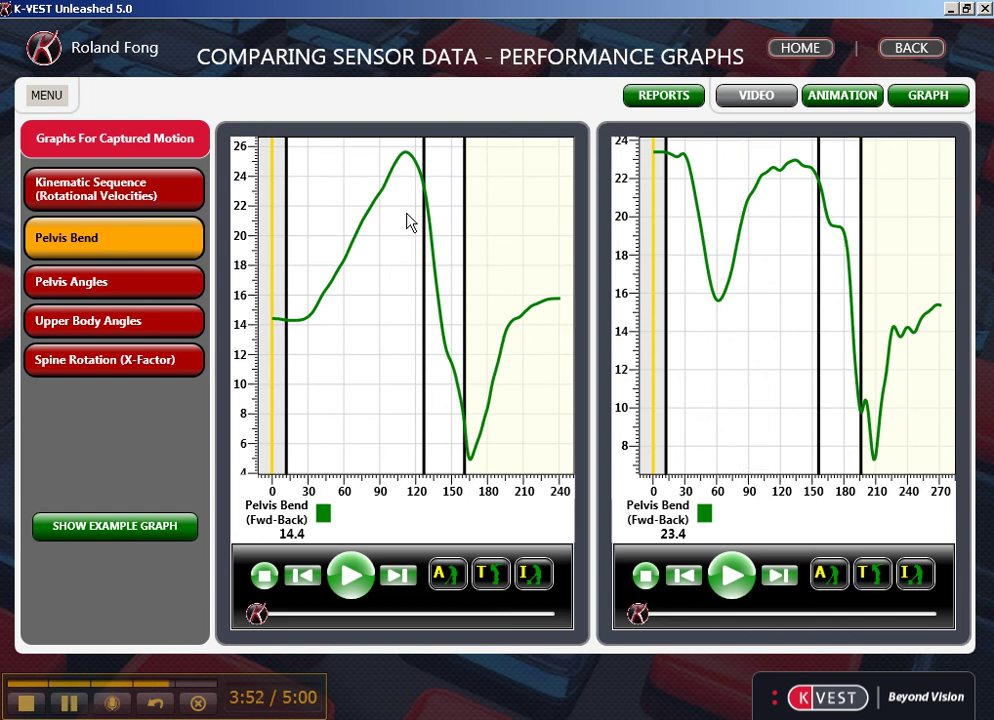
# Plot both swings' Kinematic Sequence rotational velocities and read peak speeds 323, 515 and 1261.
pyautogui.click(137, 197)
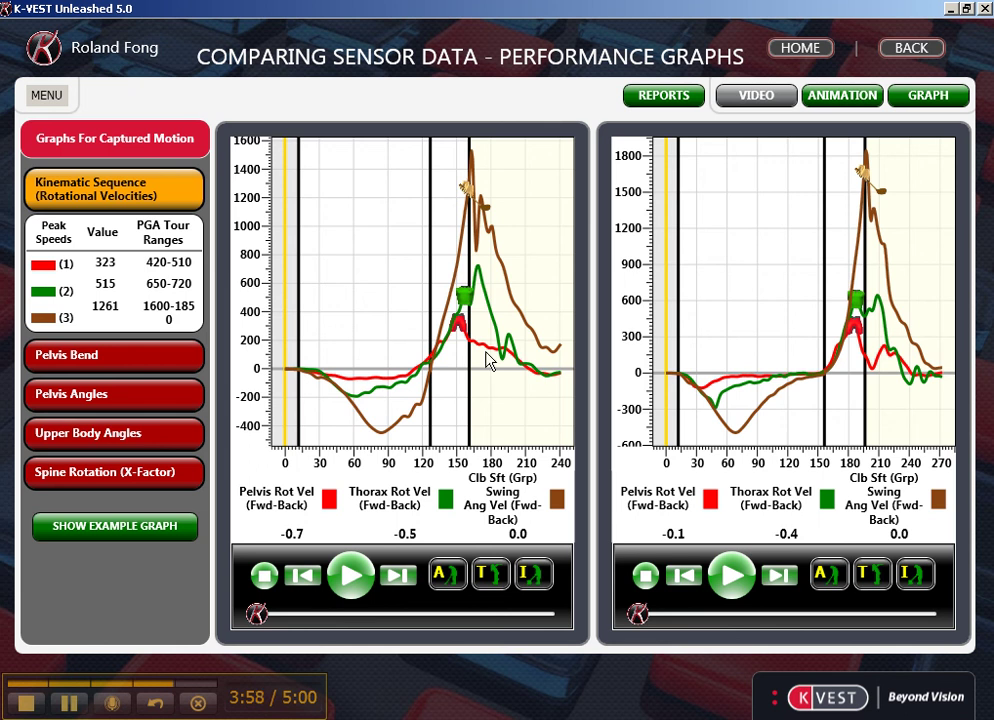
pyautogui.moveTo(459, 331)
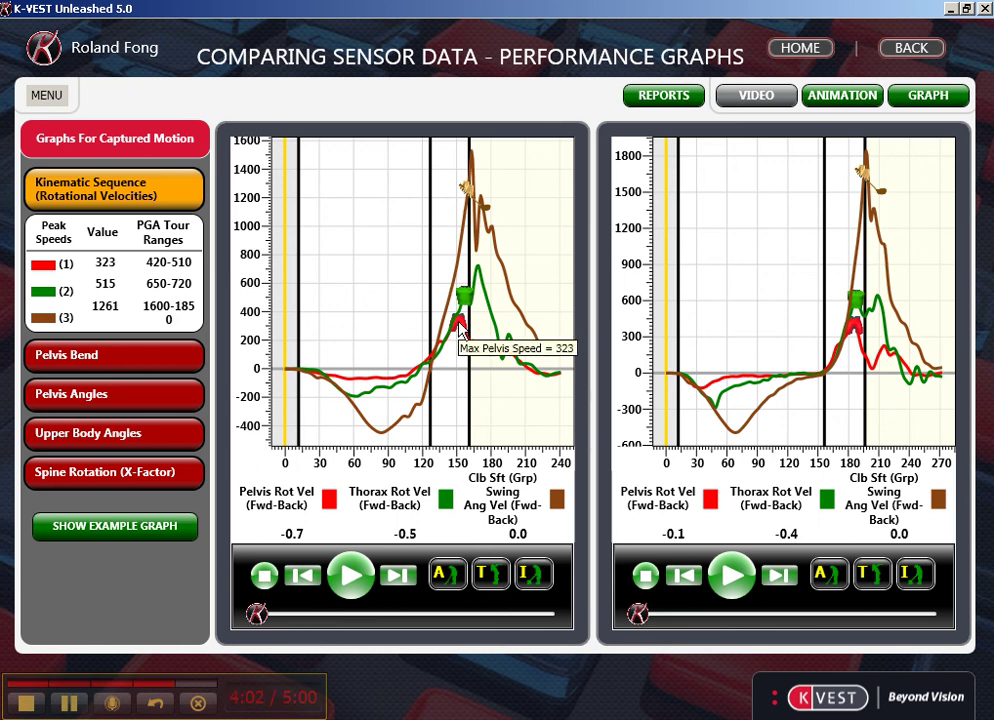
pyautogui.moveTo(855, 336)
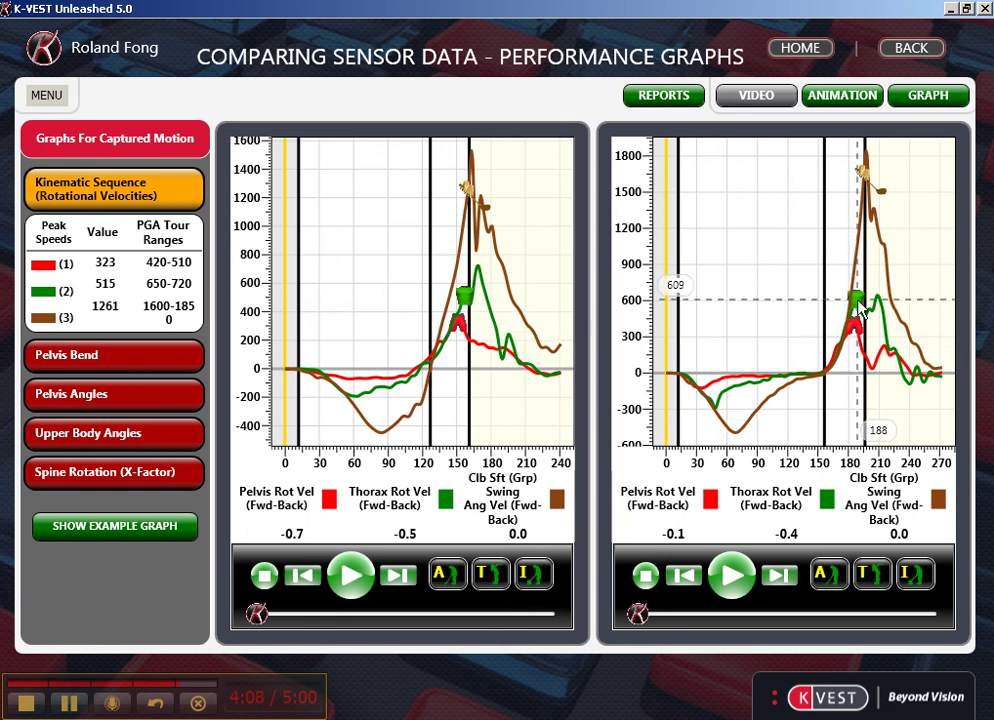
pyautogui.moveTo(857, 306)
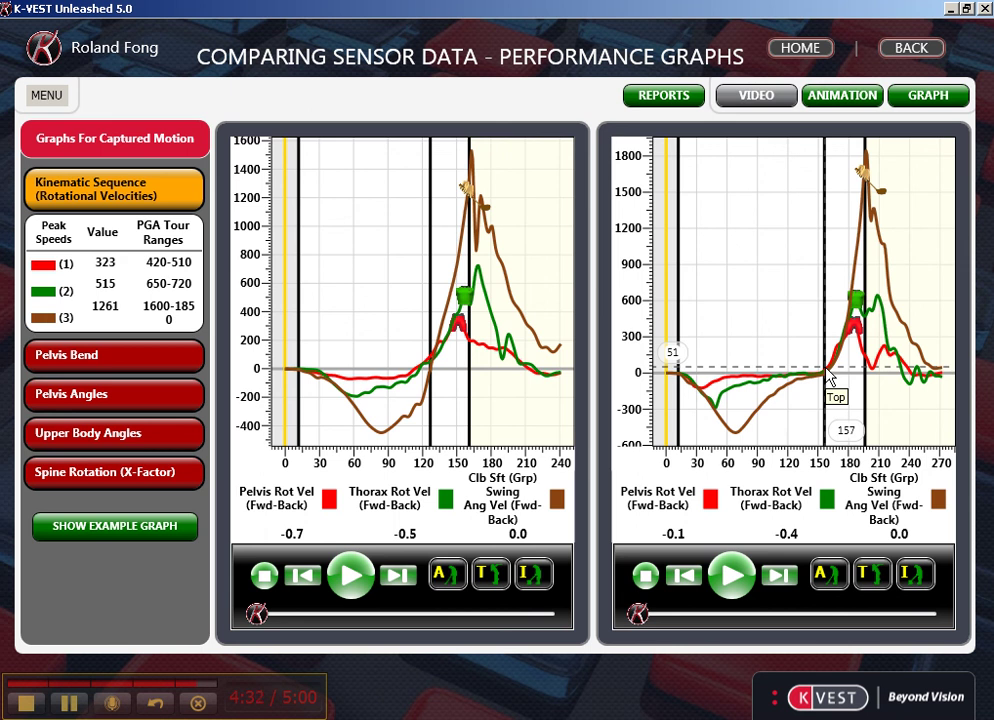
# Open both swings in K-Video and advance each pane to the top of the backswing.
pyautogui.click(756, 95)
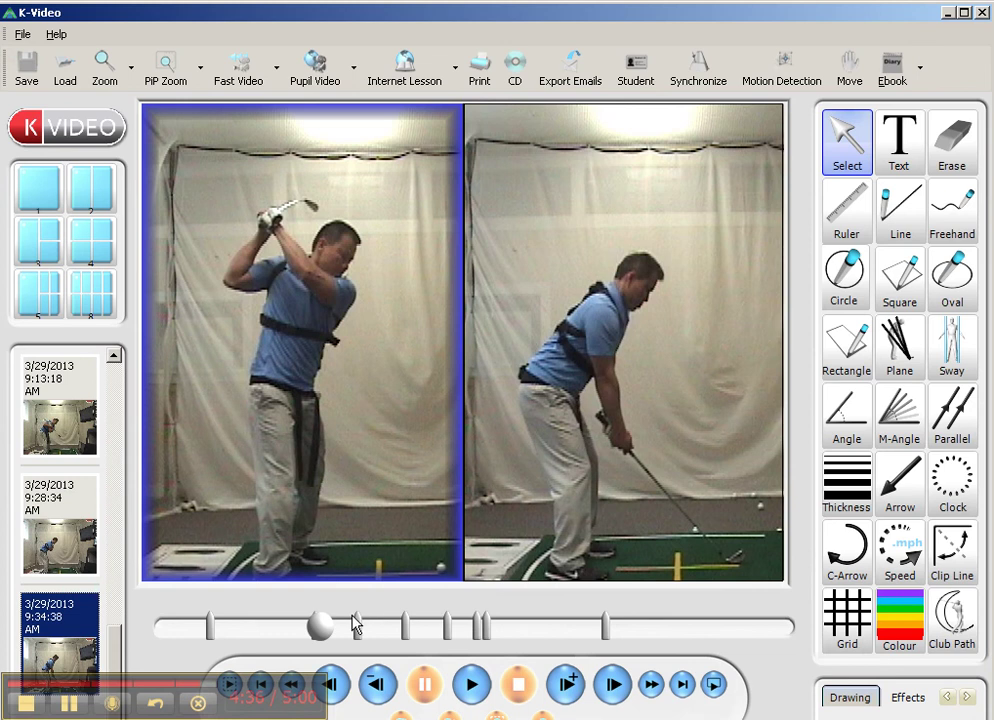
pyautogui.moveTo(322, 628); pyautogui.dragTo(172, 628)
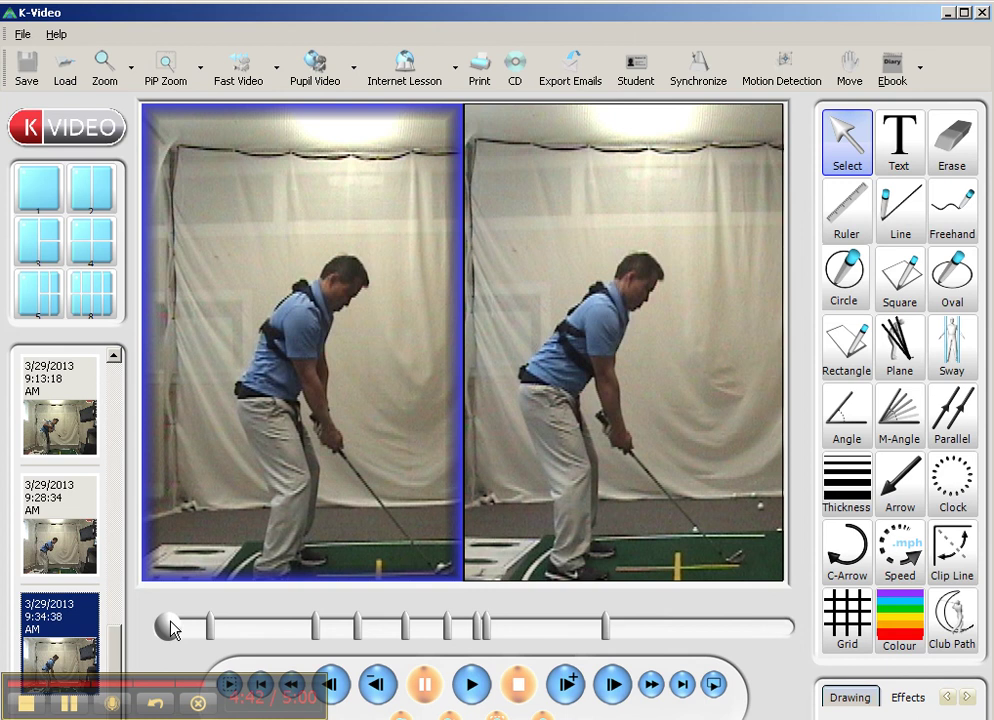
pyautogui.moveTo(172, 628); pyautogui.dragTo(324, 627)
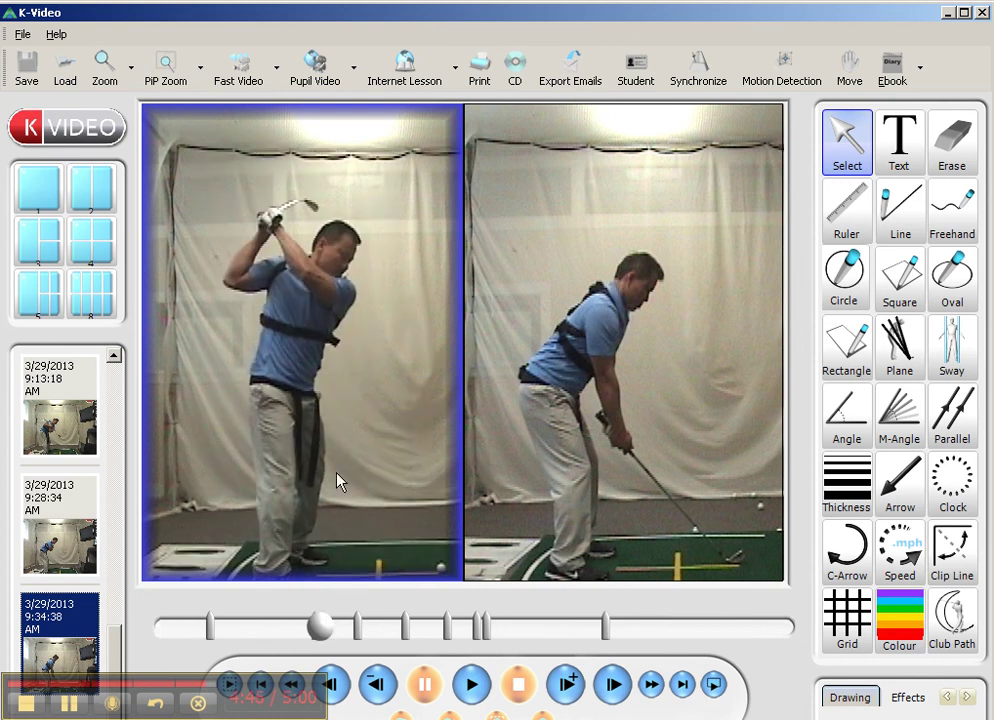
pyautogui.click(537, 488)
pyautogui.moveTo(167, 632); pyautogui.dragTo(617, 627)
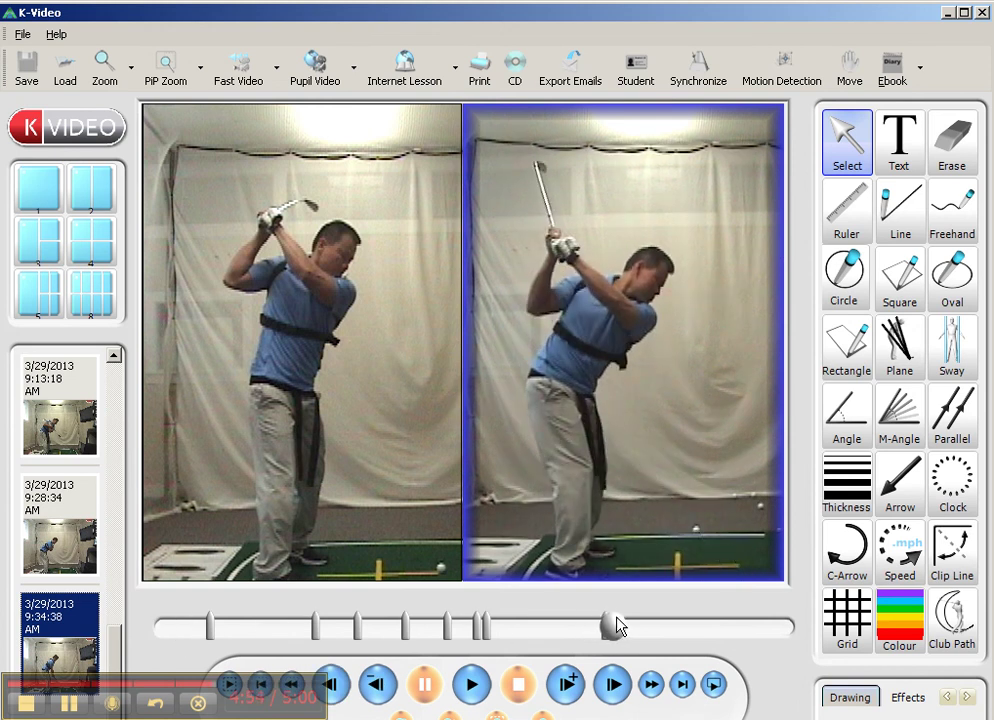